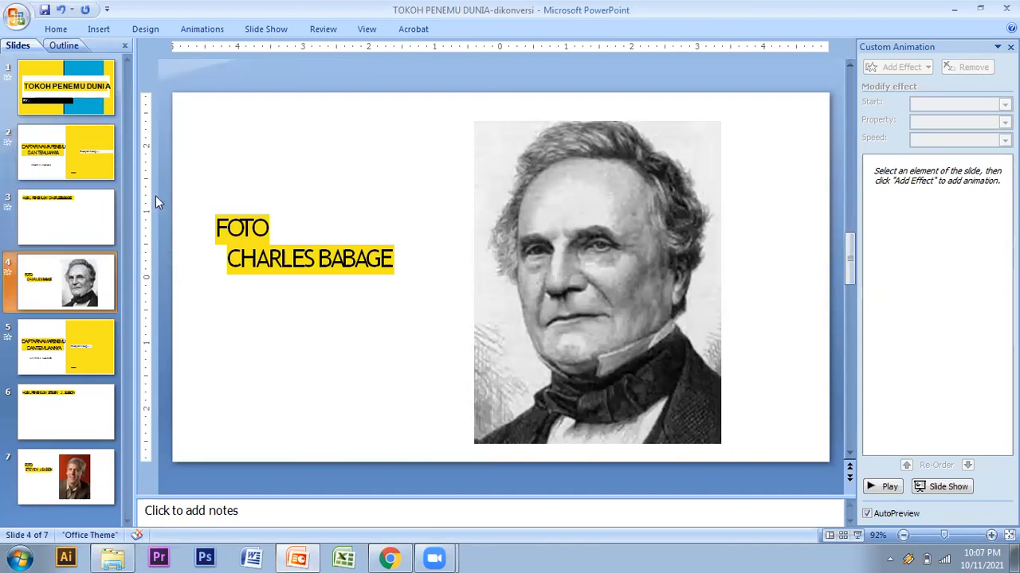
- Apply the Dissolve transition from the Fades and Dissolves group to slide 4
left_click(198, 33)
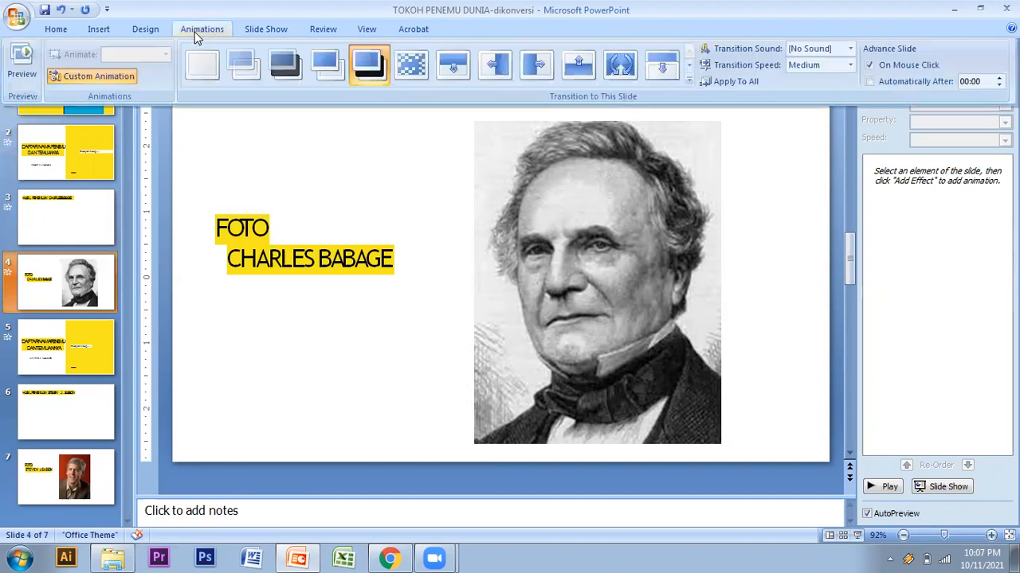
left_click(688, 82)
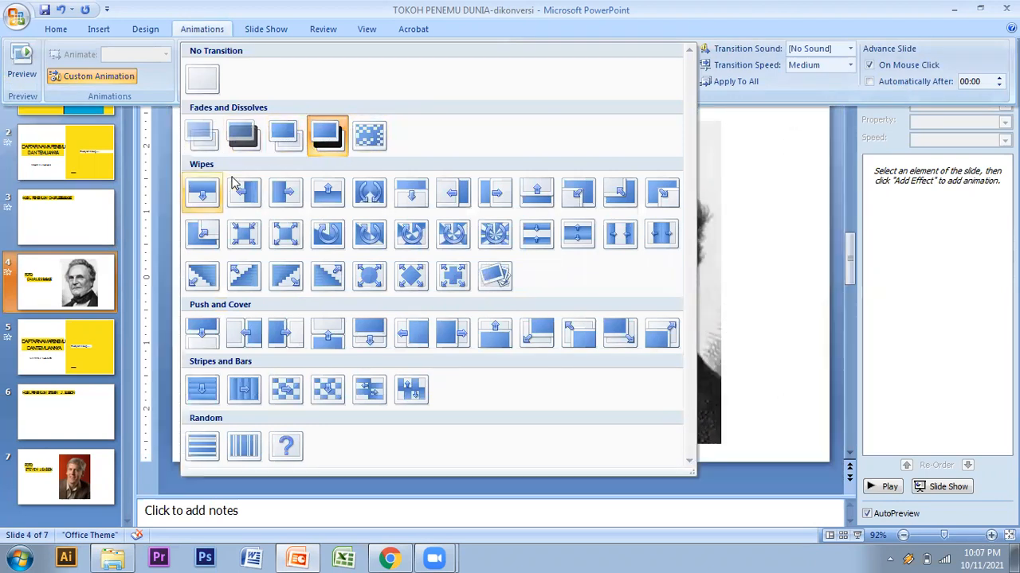
left_click(372, 140)
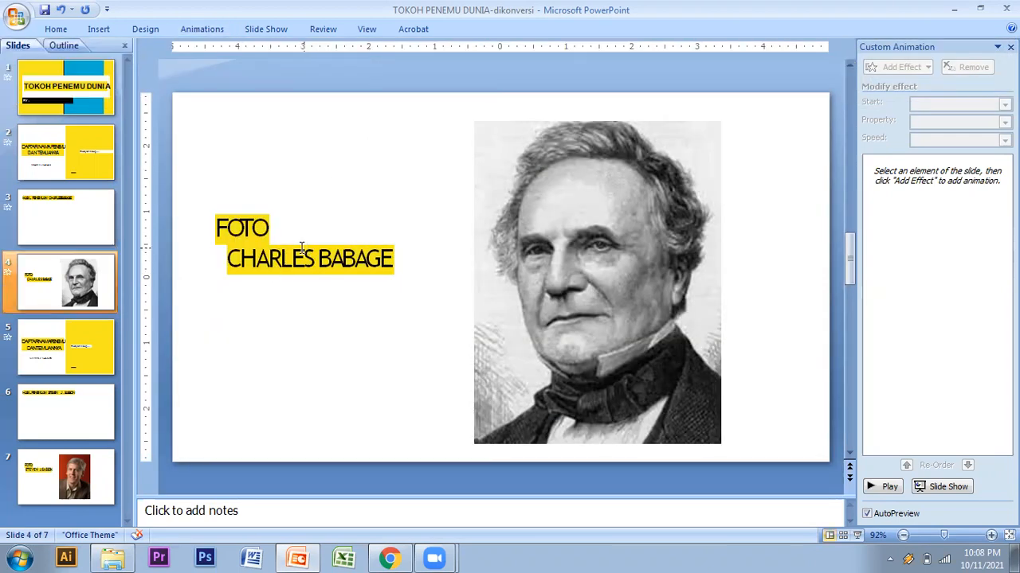
- Move the FOTO text box so that it sits centred just above the CHARLES BABAGE caption
left_click(235, 231)
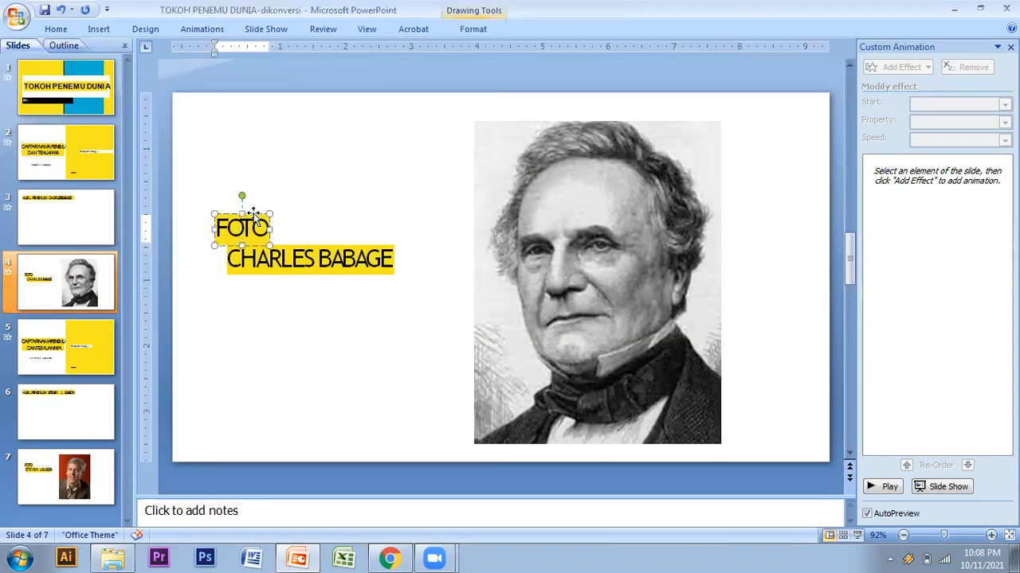
left_click(306, 261)
left_click(297, 228)
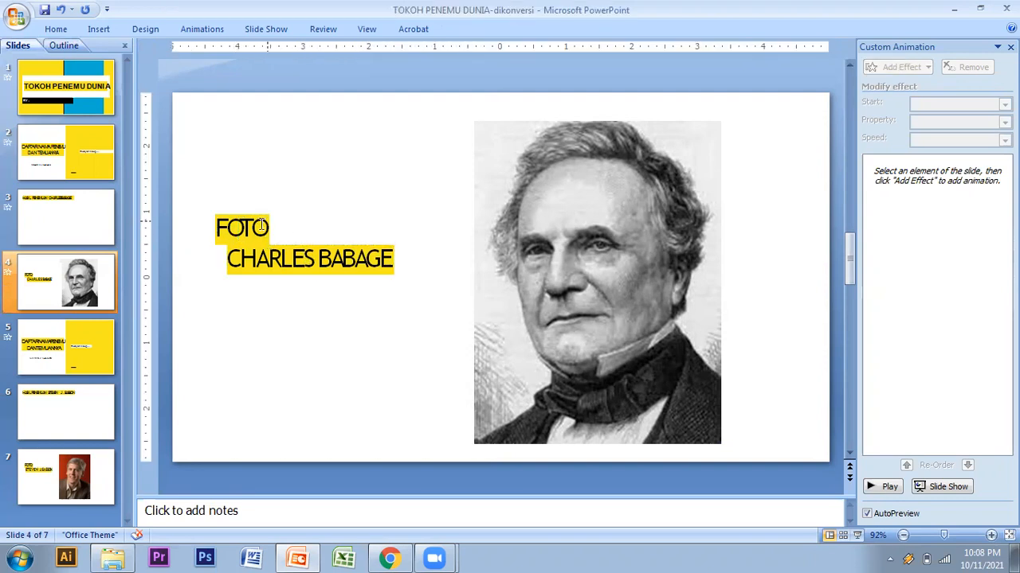
left_click(259, 223)
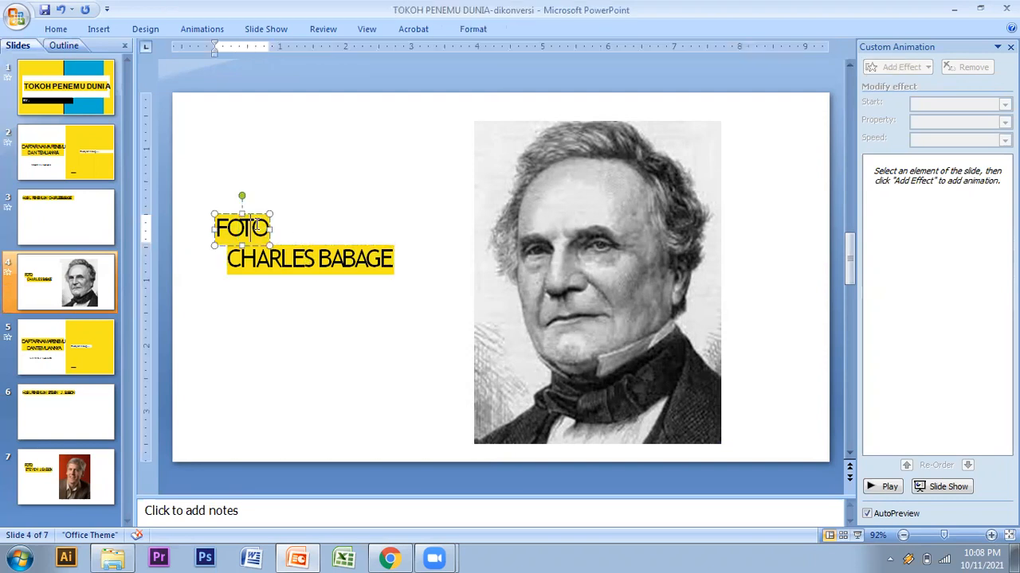
left_click(327, 259)
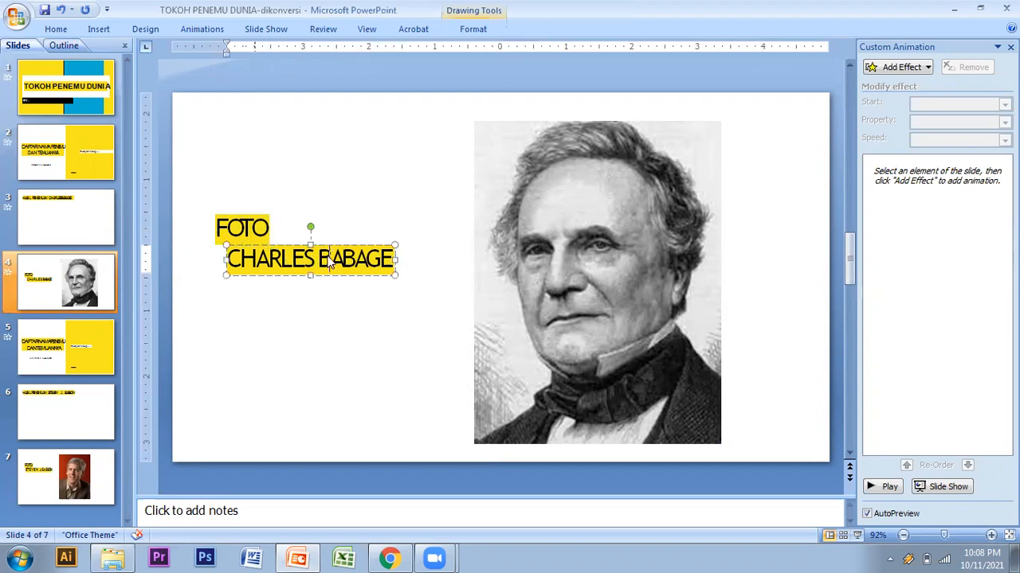
left_click(254, 227)
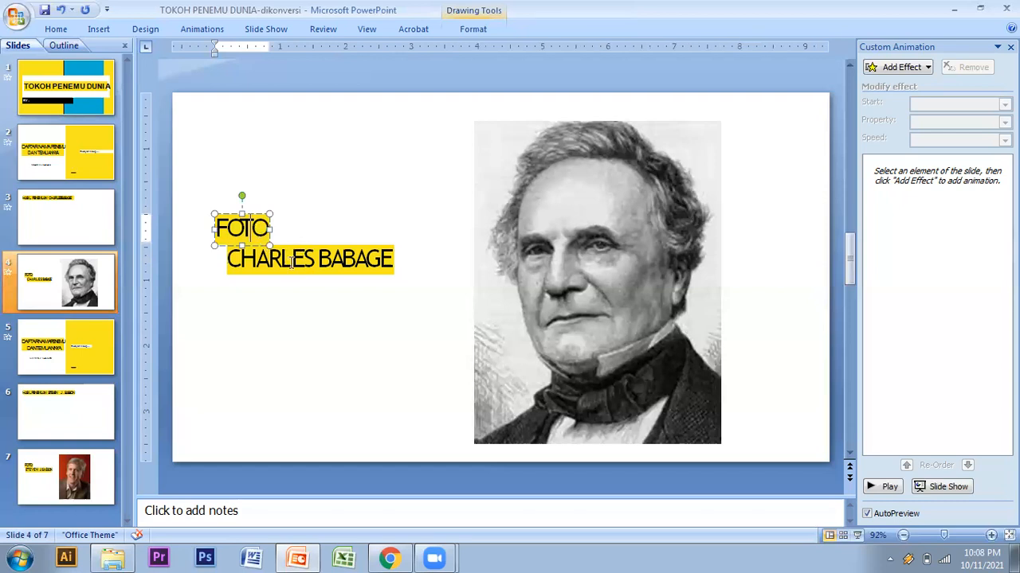
left_click(282, 201)
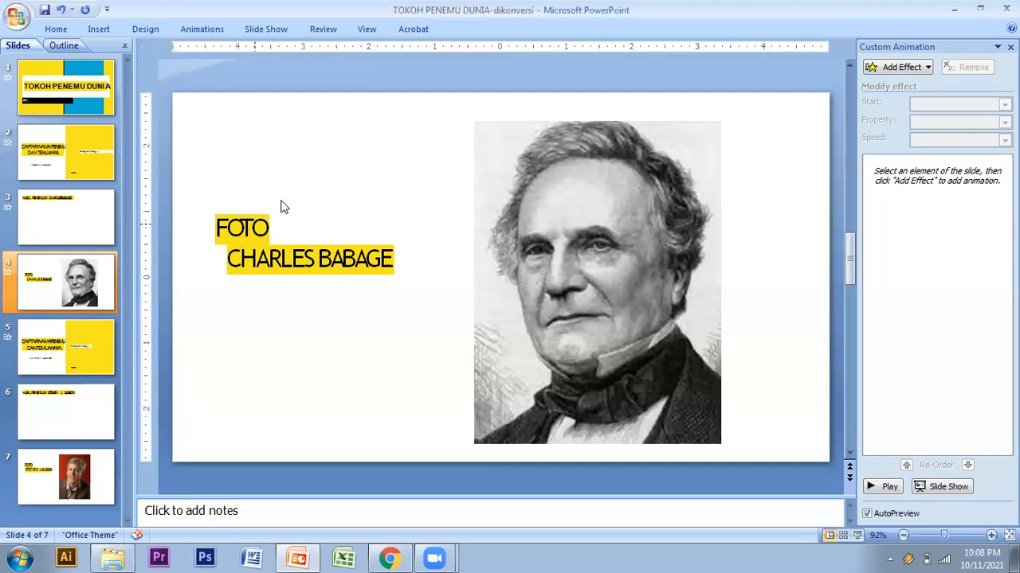
left_click(253, 227)
left_click_drag(251, 211, 320, 195)
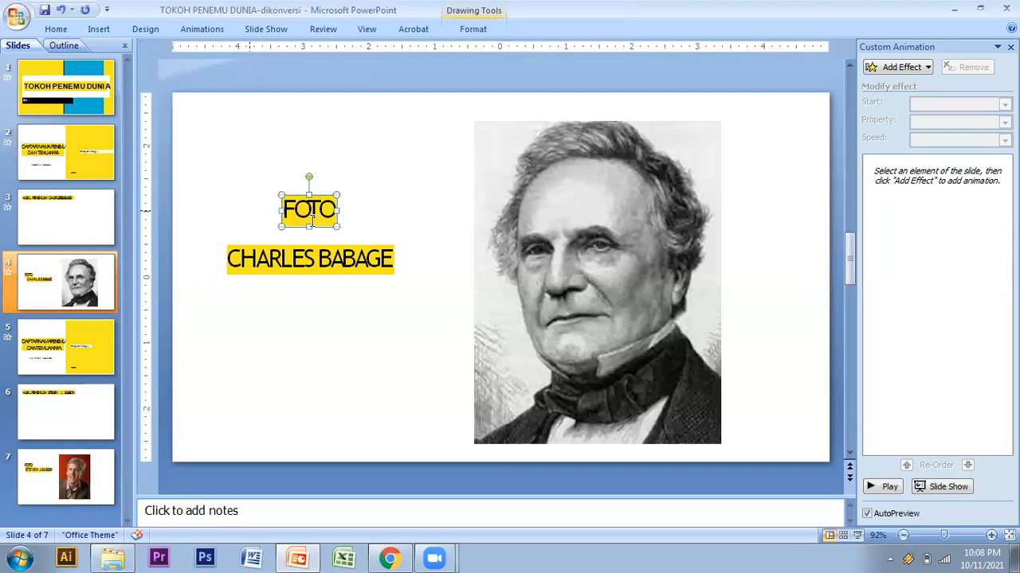
- Add a Crawl In entrance effect to the FOTO and CHARLES BABAGE text boxes together
left_click(308, 259)
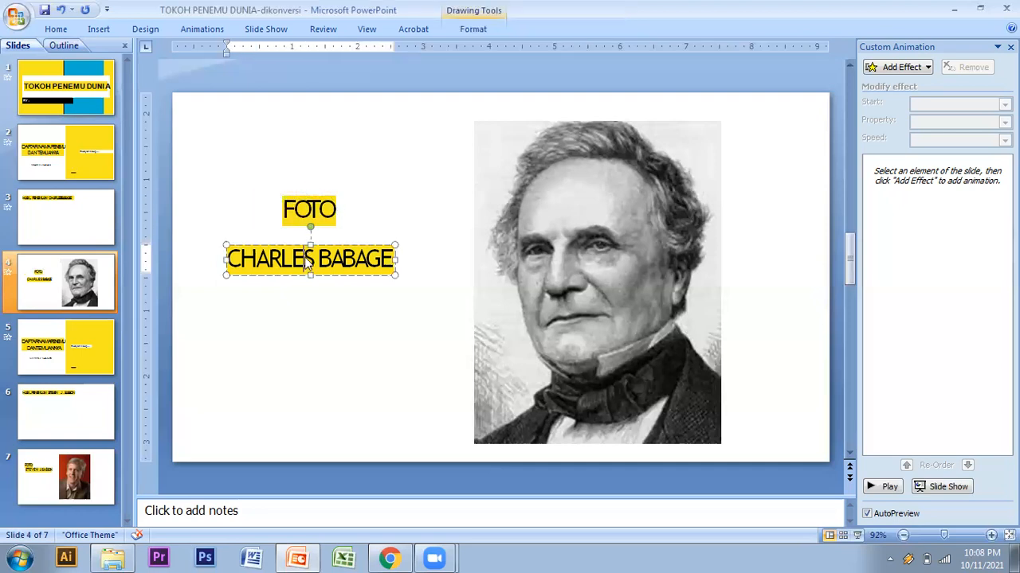
left_click(296, 197)
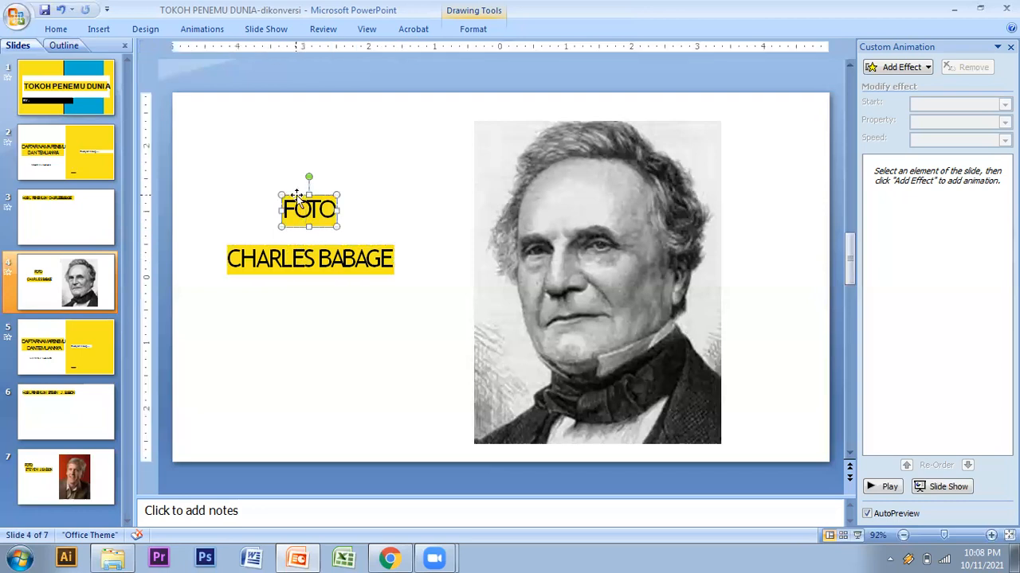
left_click(284, 245, "shift")
left_click(283, 245, "shift")
left_click(283, 245, "shift")
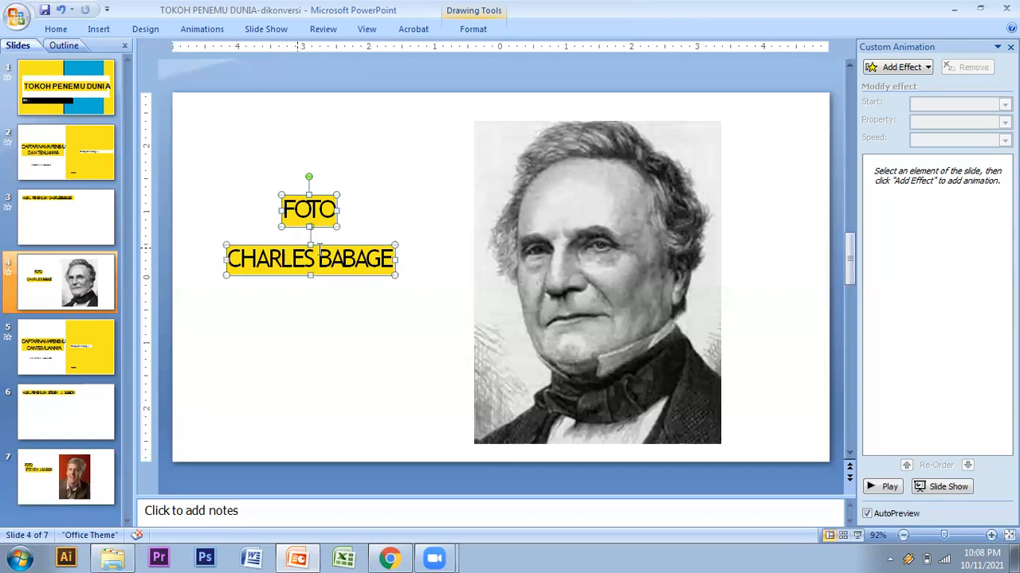
left_click(900, 67)
mouse_move(881, 88)
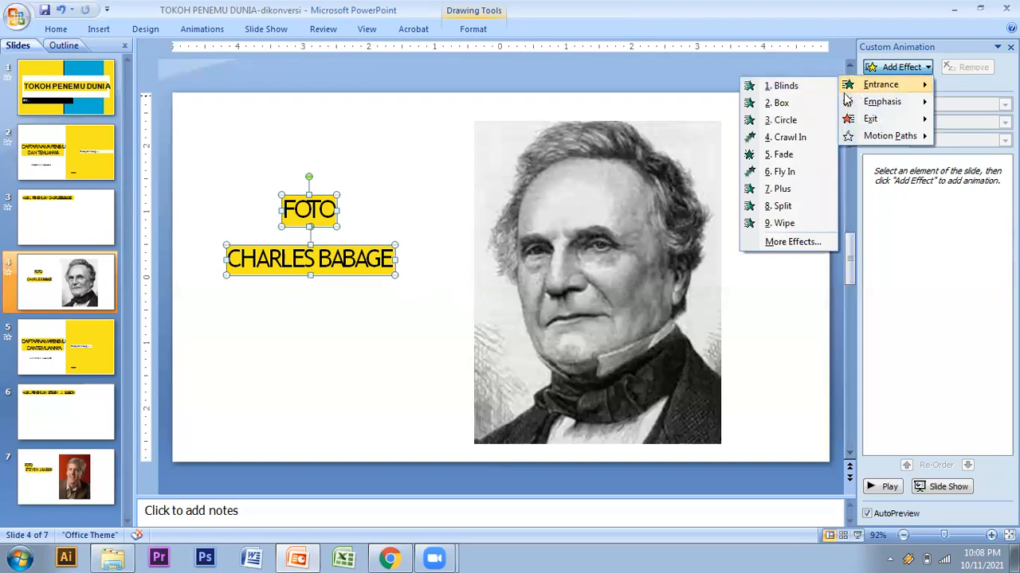
left_click(797, 137)
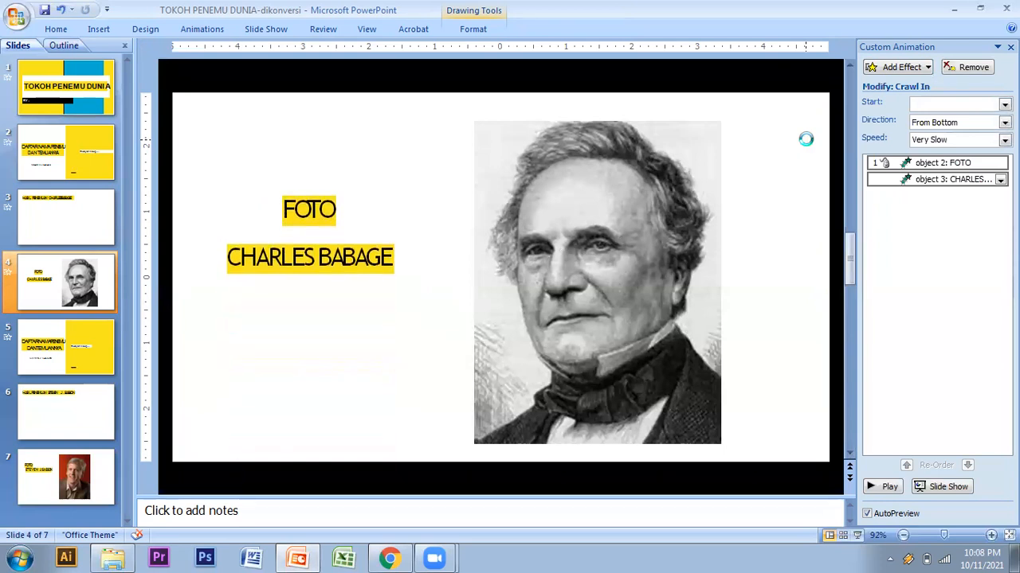
- Add a Crawl In entrance effect to the portrait picture on slide 4
left_click(602, 206)
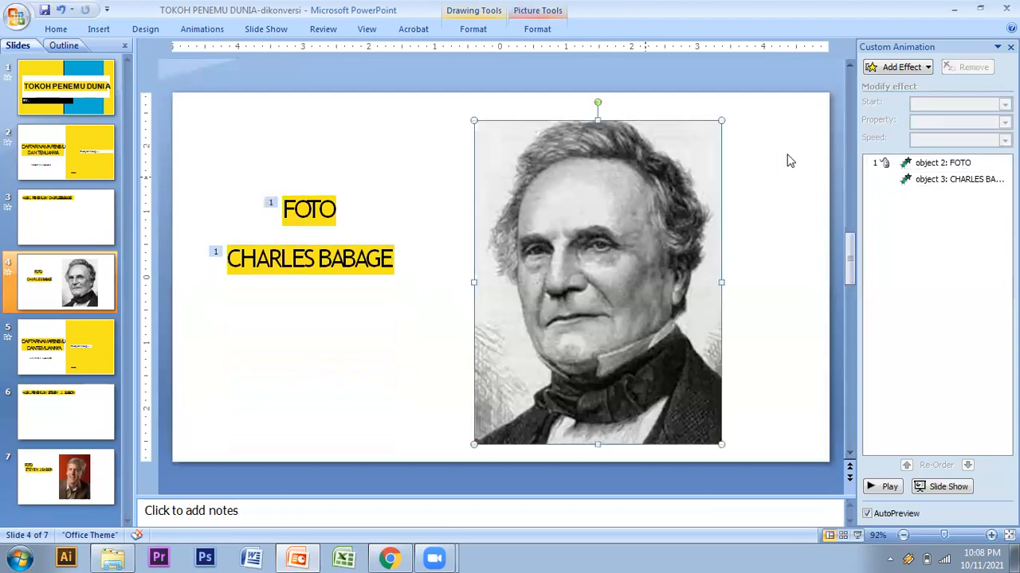
left_click(898, 67)
mouse_move(885, 88)
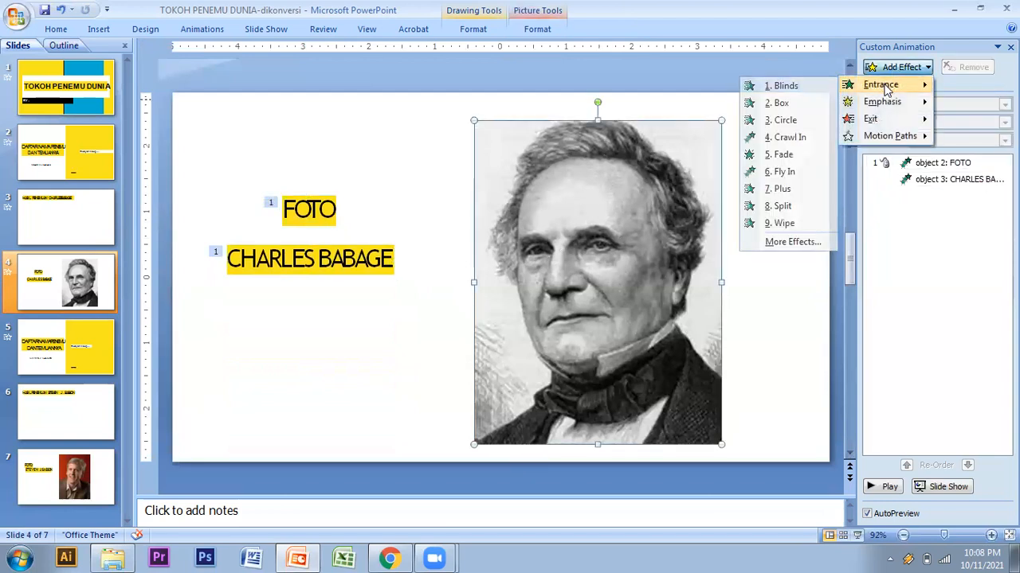
left_click(799, 133)
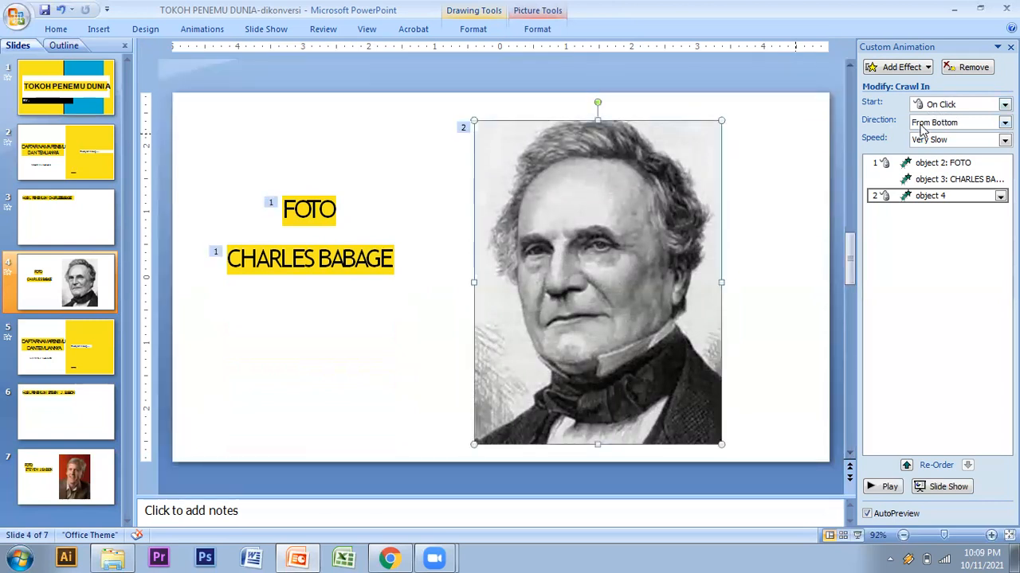
- Set the portrait's Crawl In effect to the From Left direction and Medium speed
left_click(1005, 122)
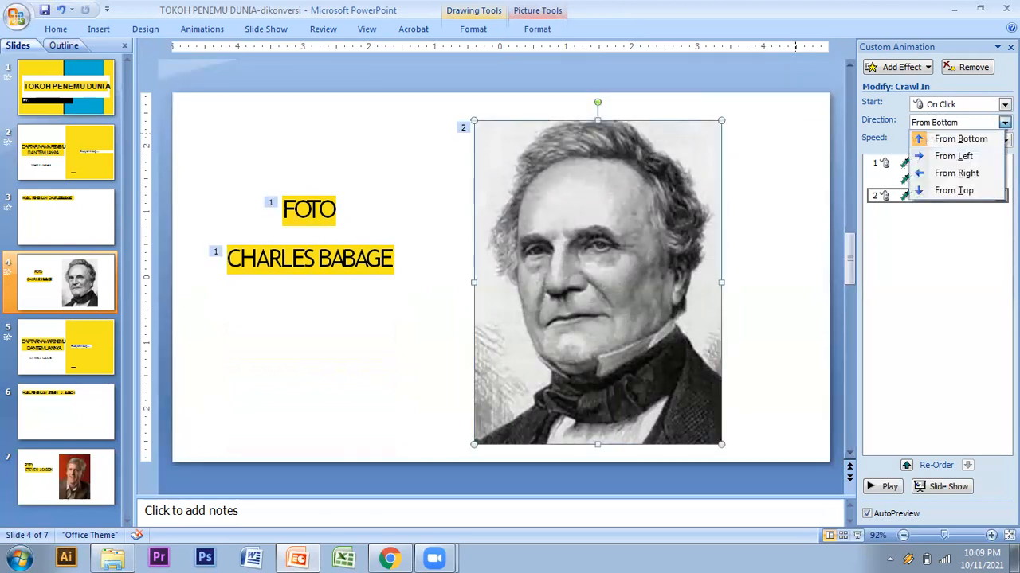
left_click(983, 157)
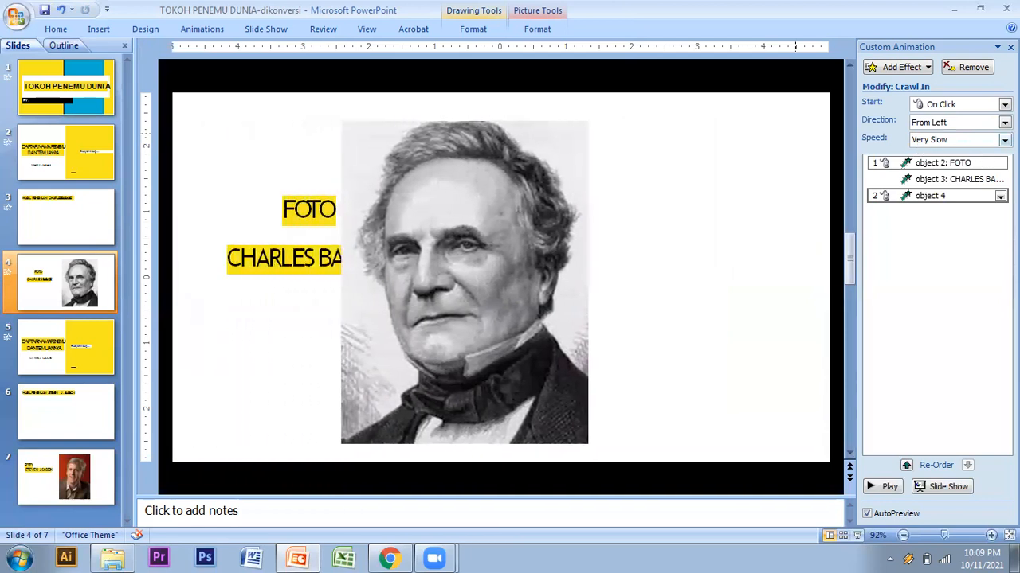
left_click(960, 140)
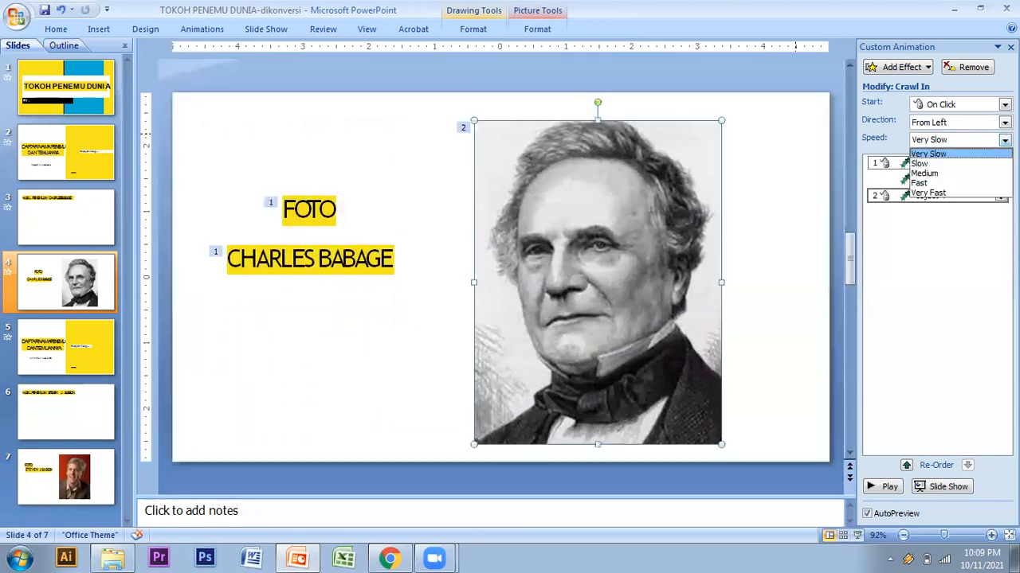
left_click(940, 173)
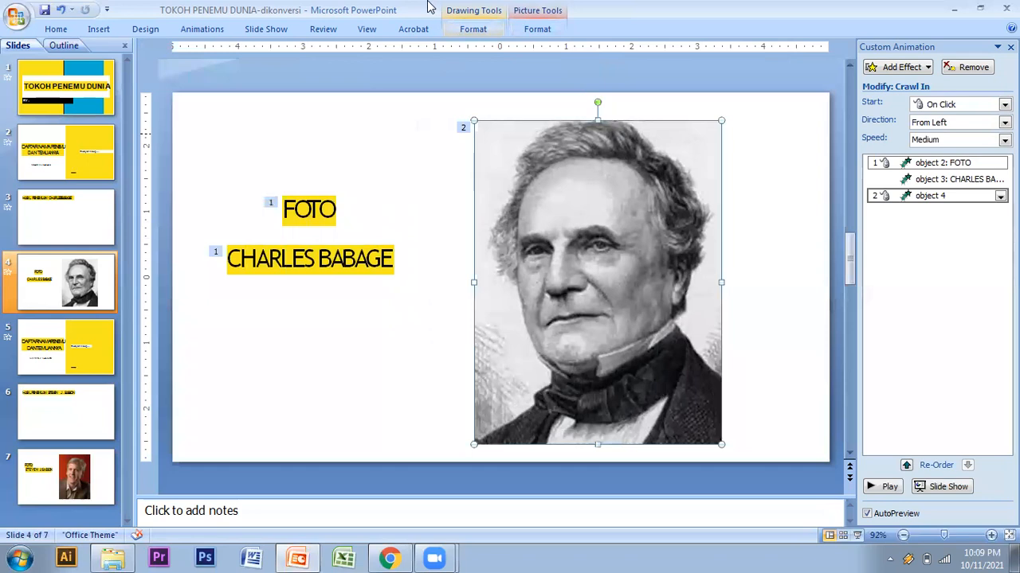
- Play a preview of the animations on slide 4
left_click(265, 29)
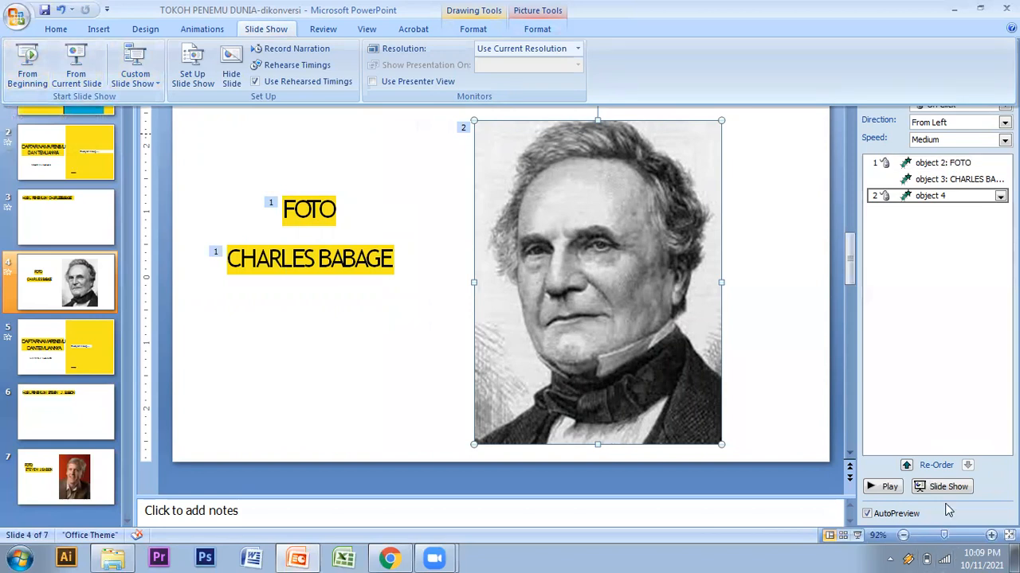
left_click(982, 559)
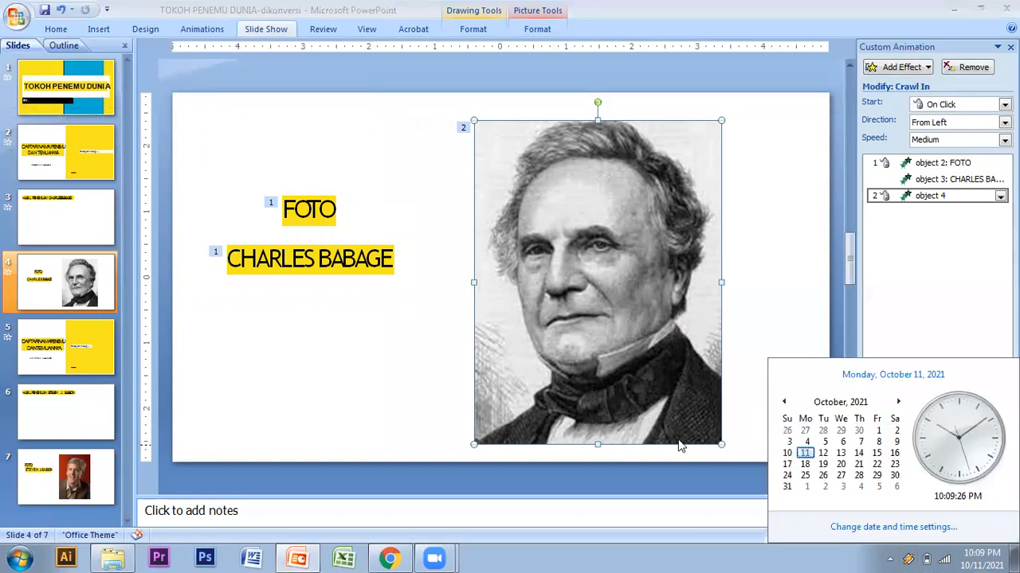
left_click(917, 315)
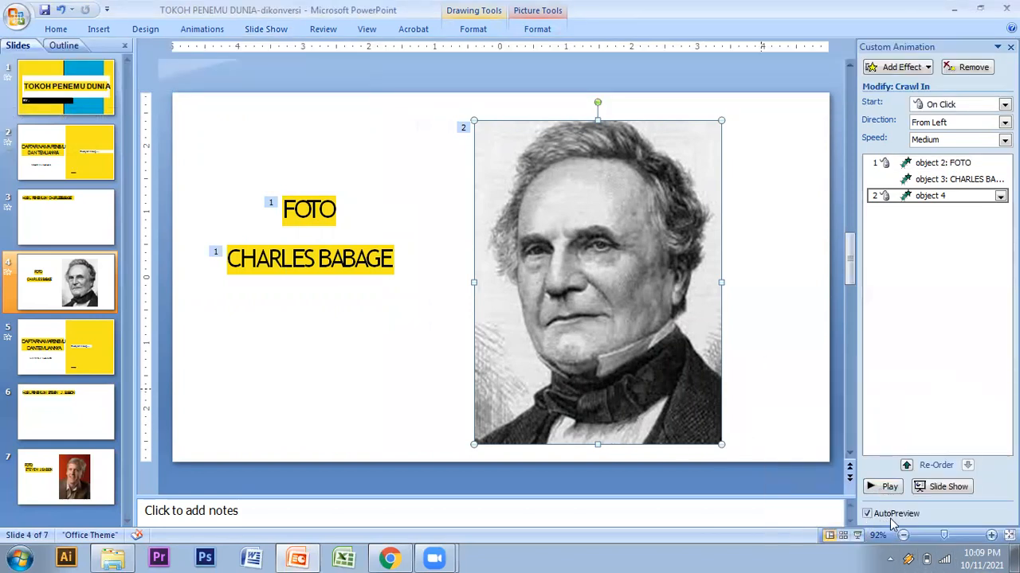
left_click(887, 488)
- Add a Diamond exit effect to the CHARLES BABAGE text box and the portrait together
left_click(330, 159)
left_click(324, 205)
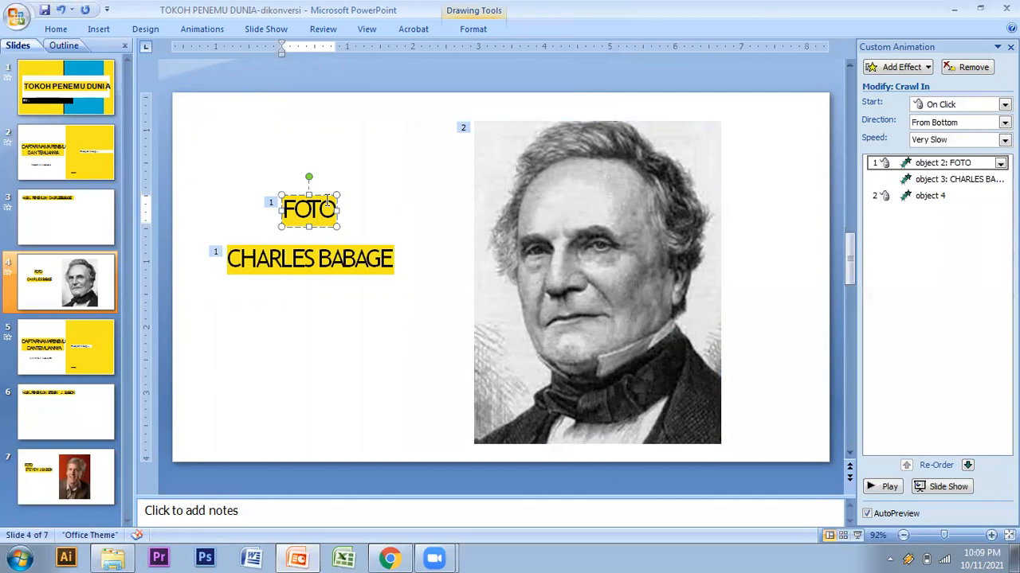
left_click(316, 256)
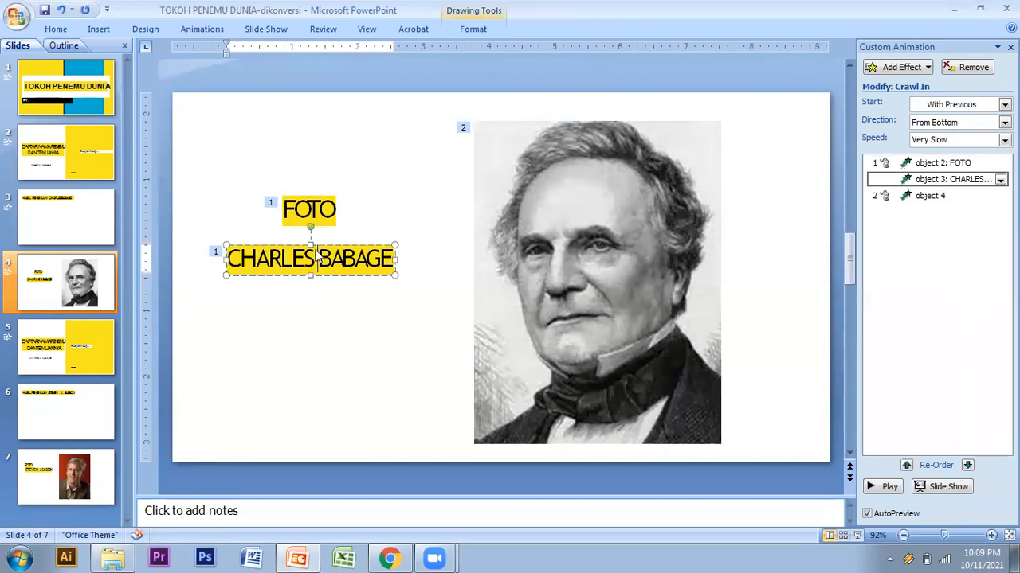
left_click(556, 194, "shift")
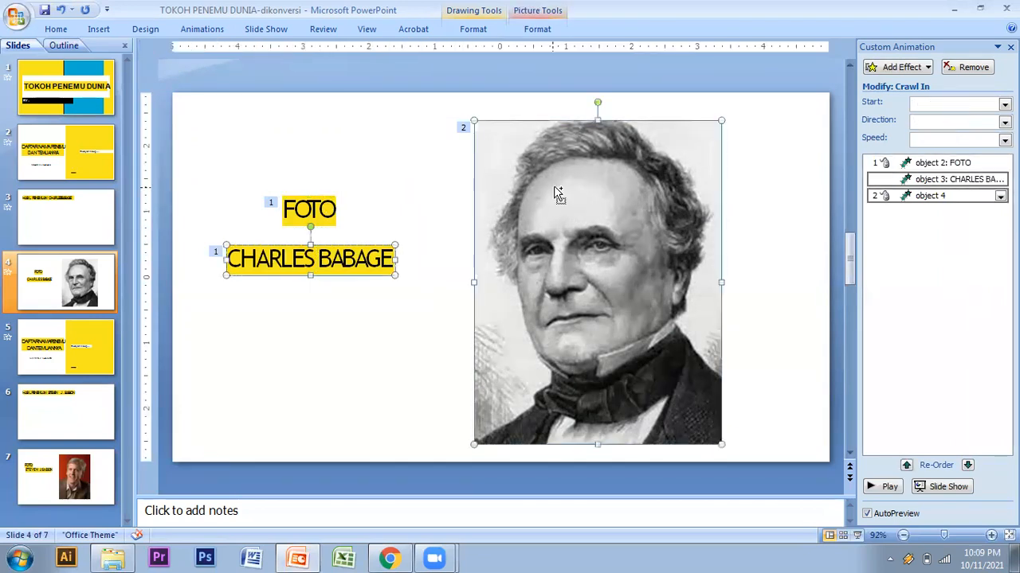
left_click(877, 67)
mouse_move(868, 120)
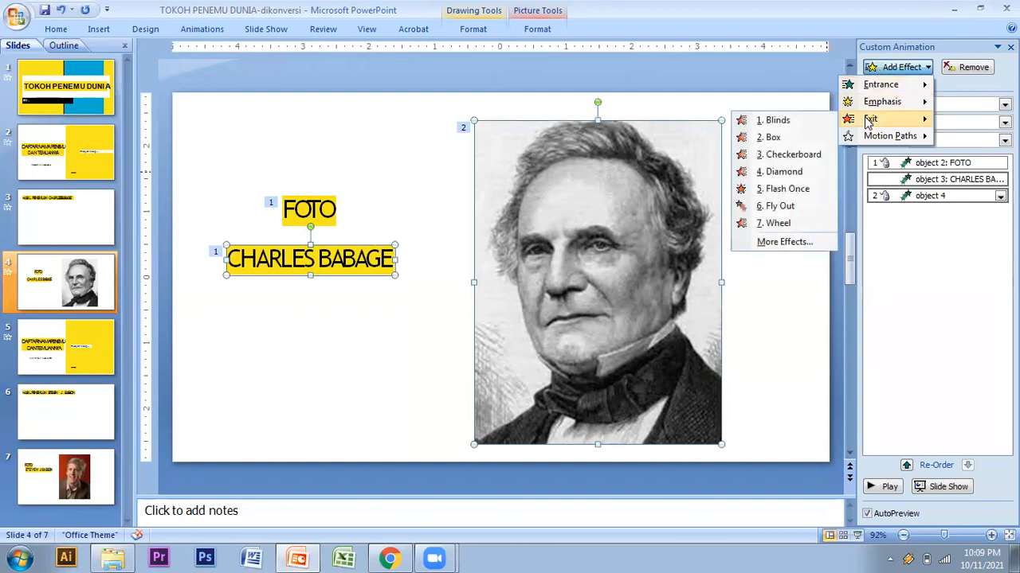
left_click(783, 172)
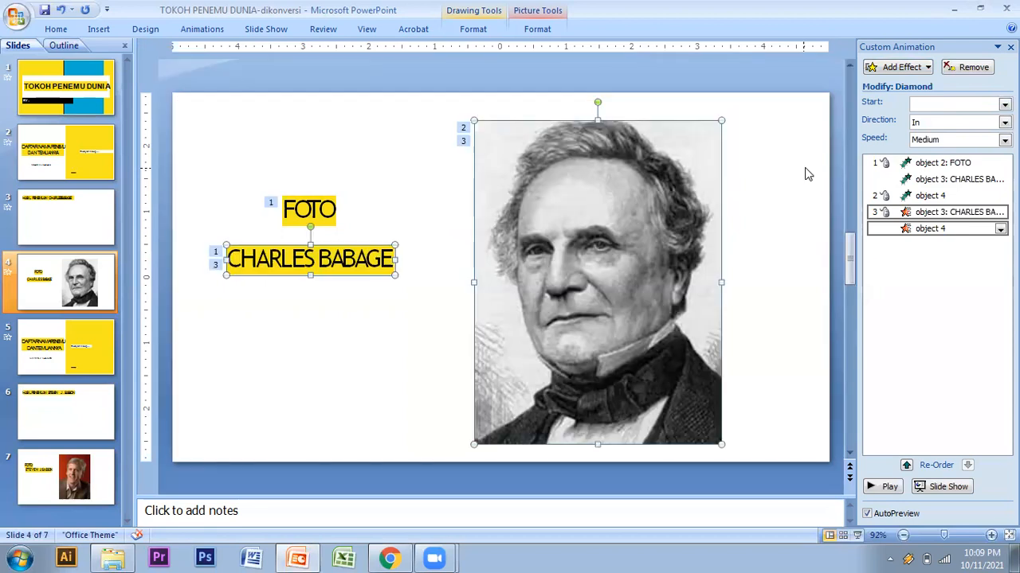
left_click(71, 10)
left_click(310, 225)
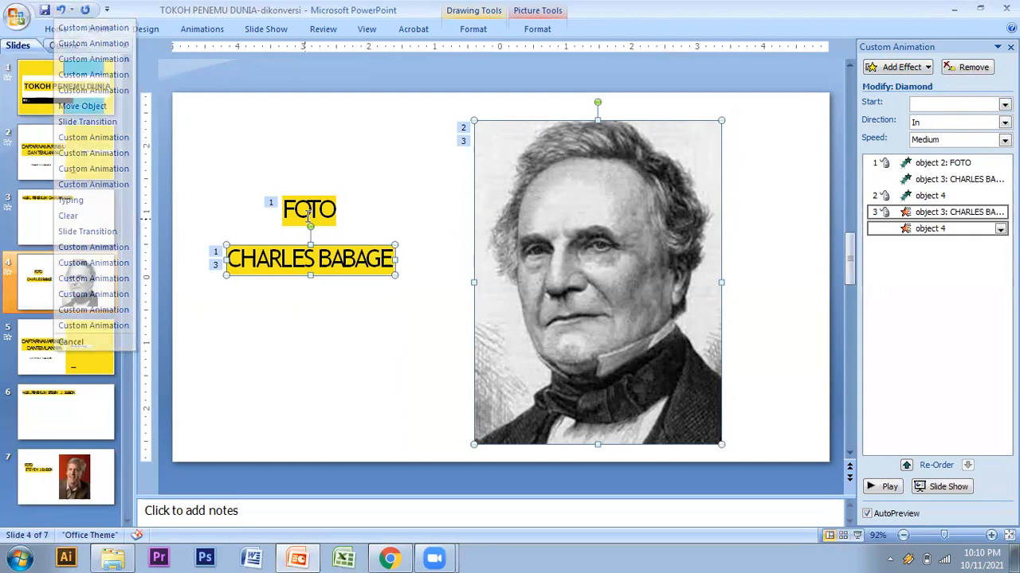
- Add a Diamond exit effect to the FOTO and CHARLES BABAGE text boxes and the portrait together, and preview slide 4's animations
left_click(313, 203)
left_click(319, 196)
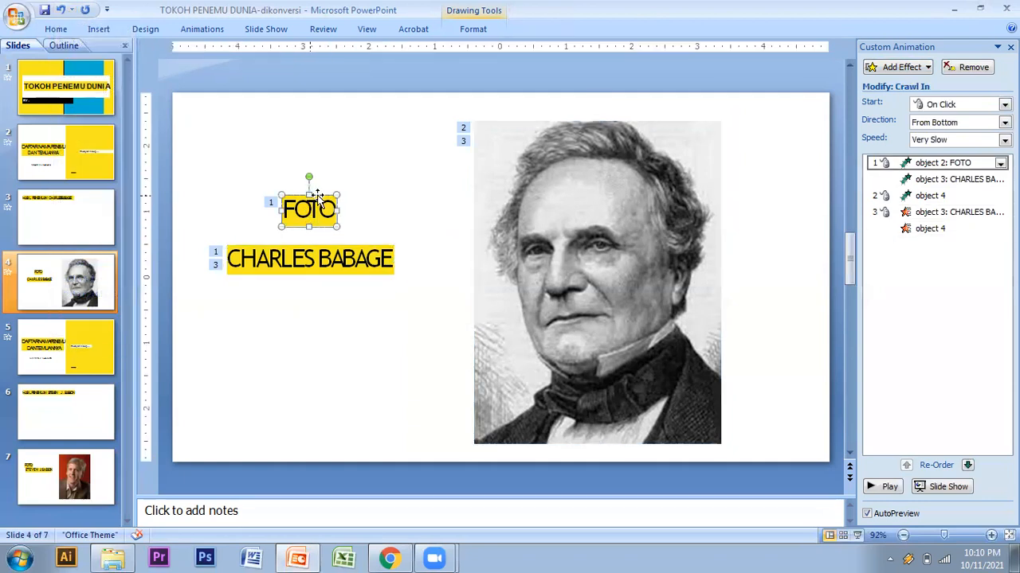
left_click(315, 255, "shift")
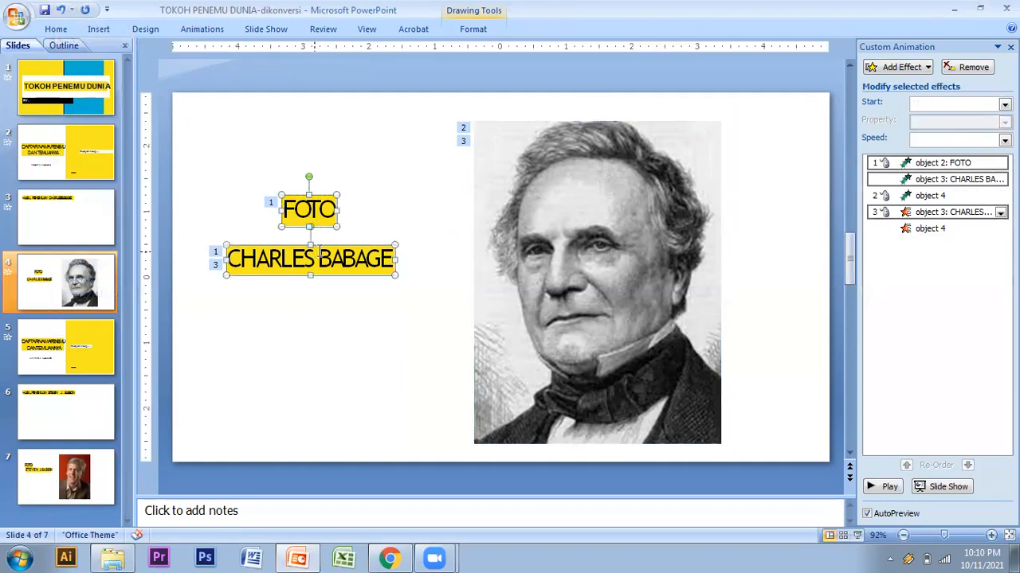
left_click(571, 196, "shift")
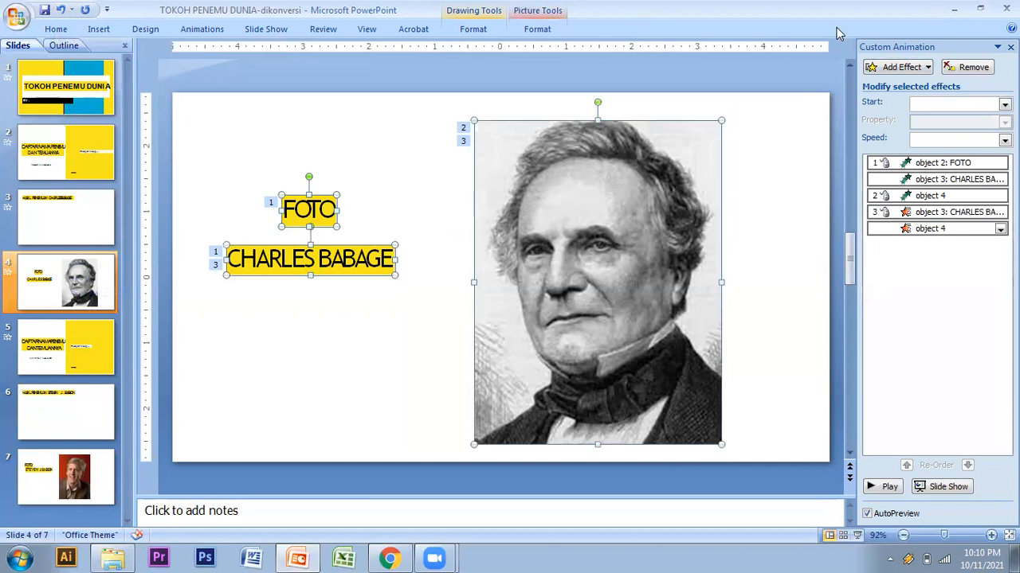
left_click(877, 67)
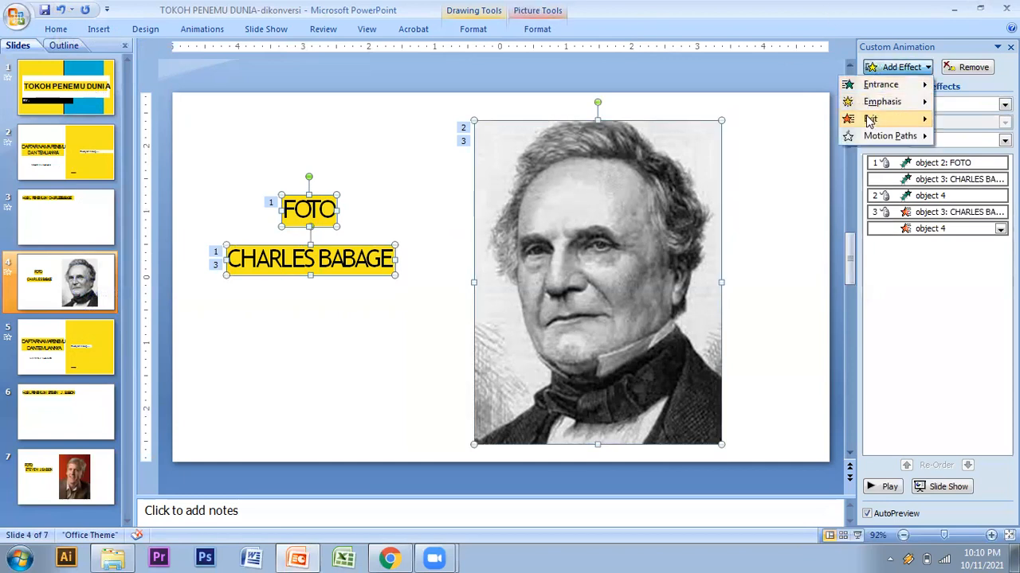
left_click(797, 171)
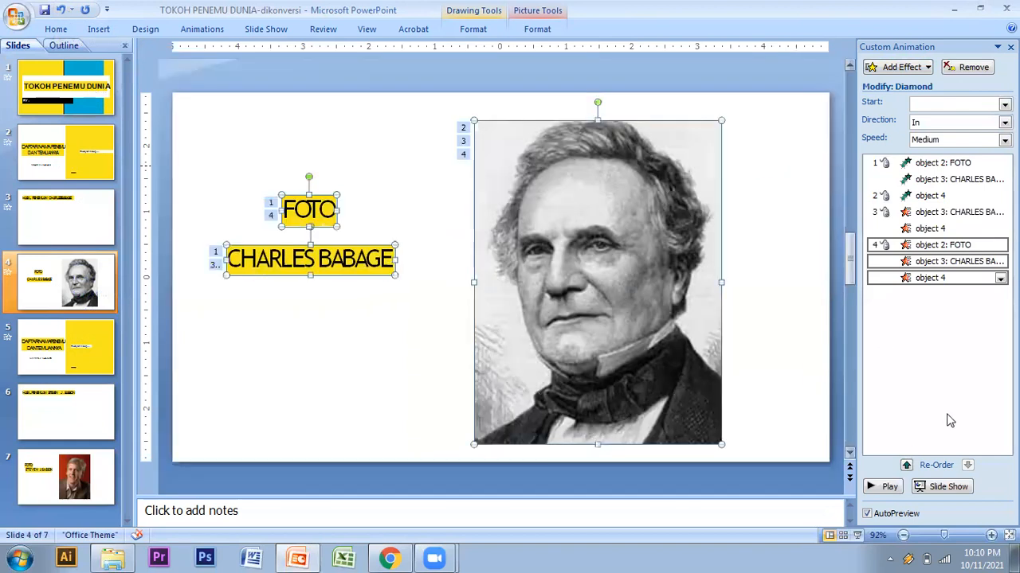
left_click(891, 487)
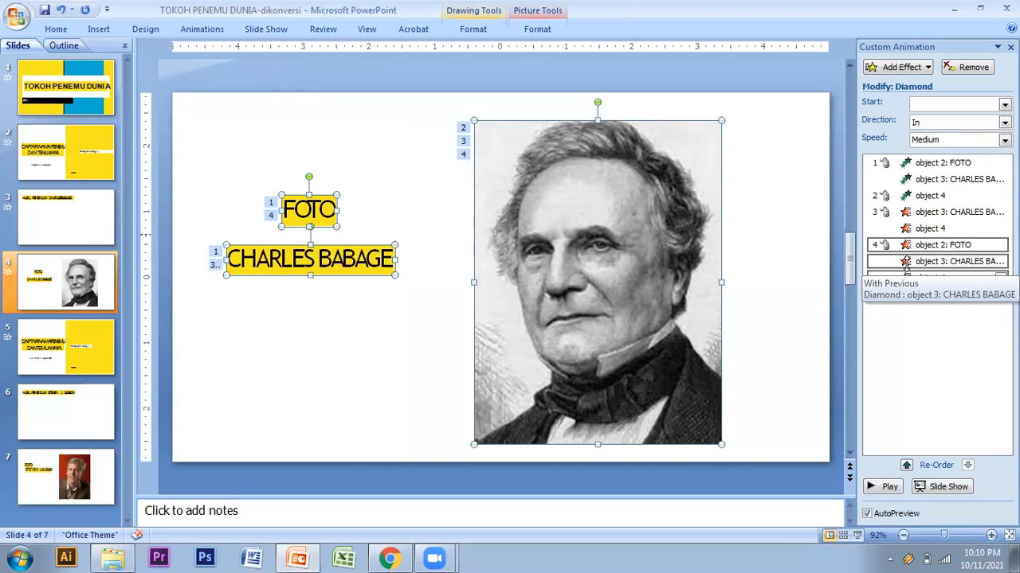
- Select the DAFTAR NAMA PENEMU DAN TEMUANNYA title, the STEVEN J.SASSON text and the Riwayat hidup text together on slide 5
left_click(57, 348)
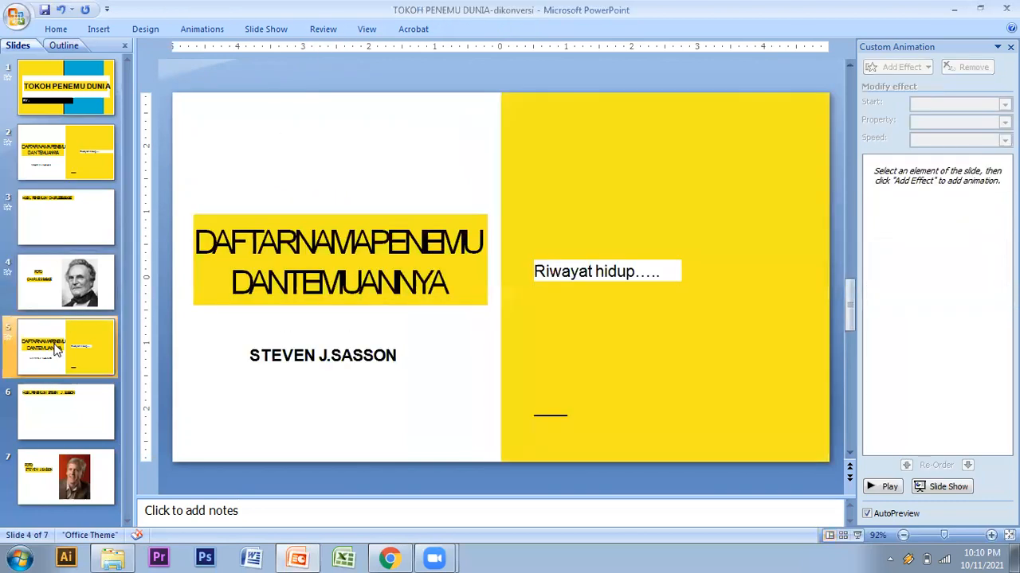
left_click(297, 254)
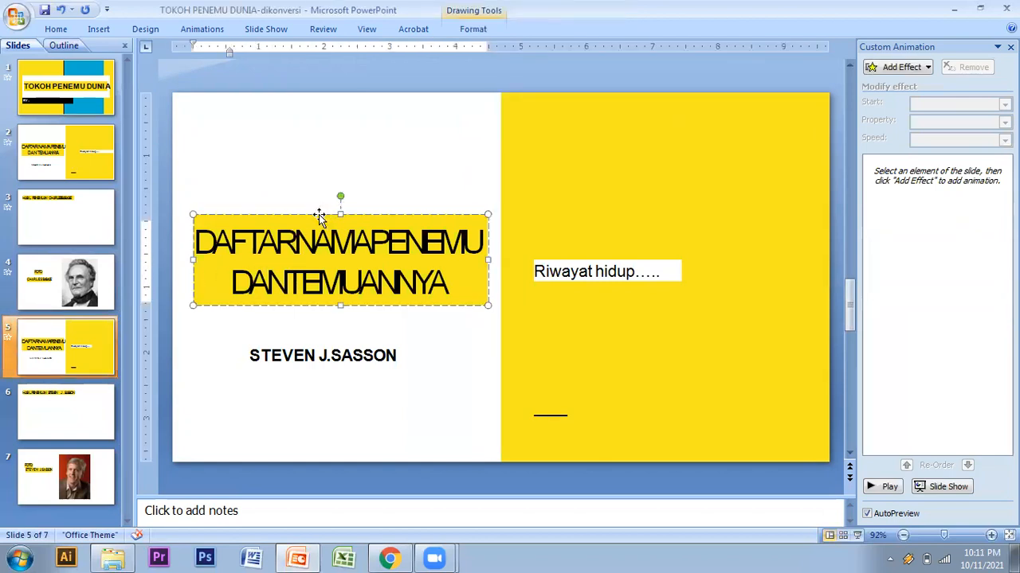
left_click(319, 215)
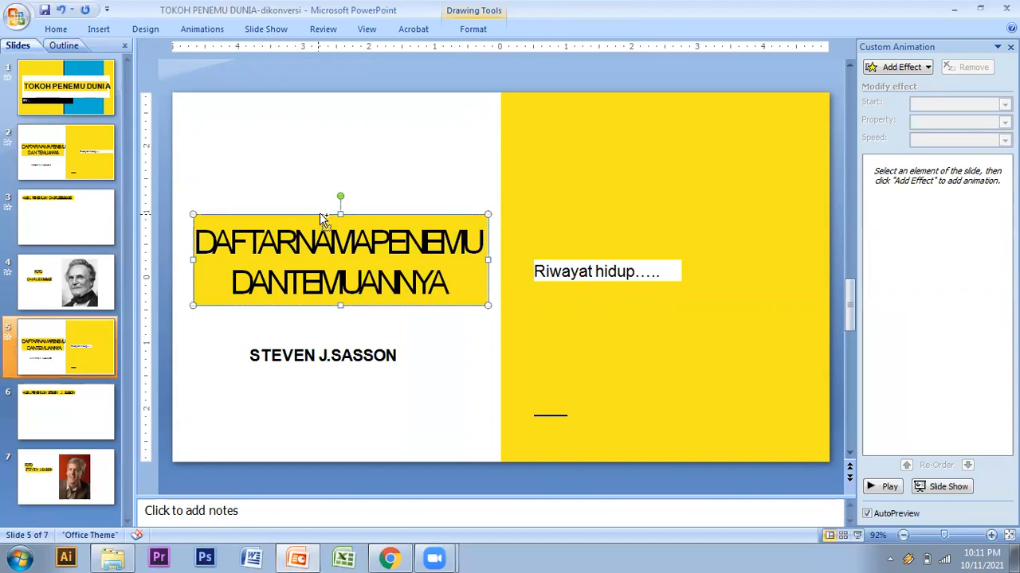
left_click(339, 353, "shift")
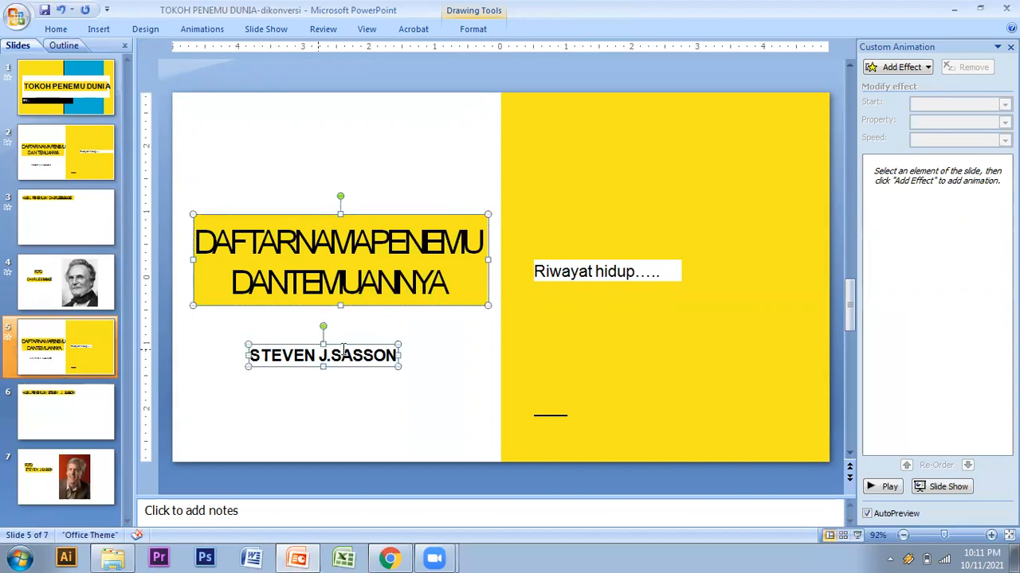
left_click(562, 270, "shift")
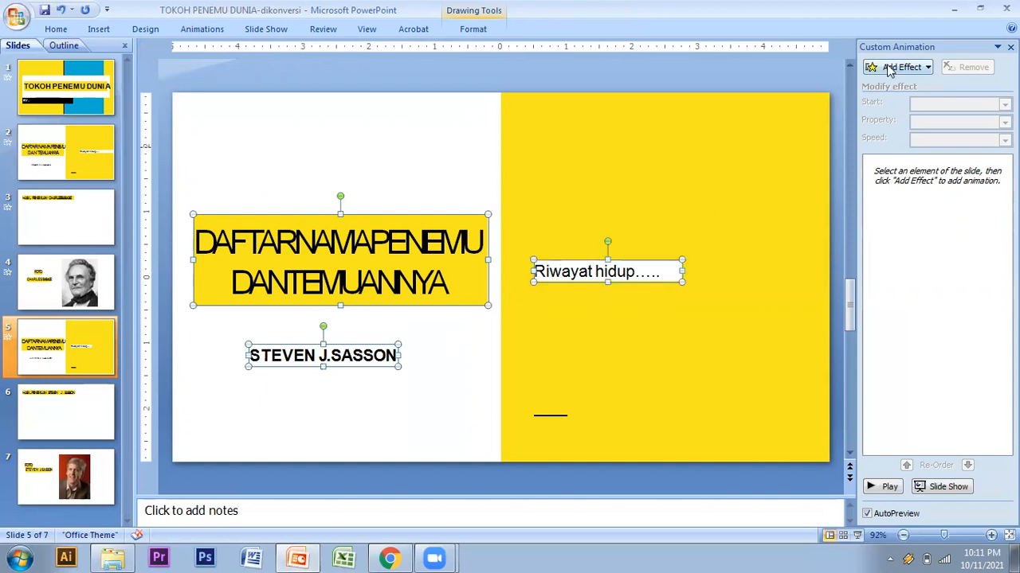